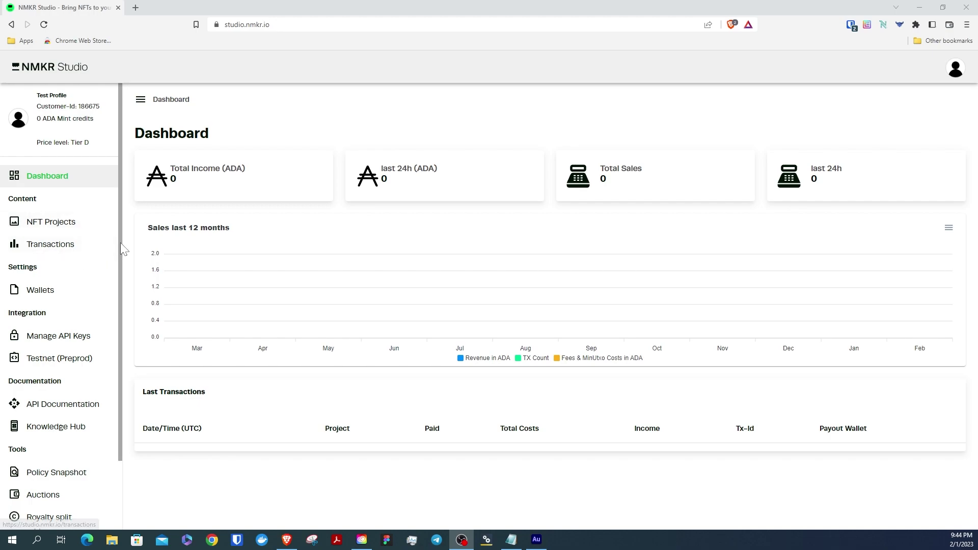
Open the Directsales page, which lists the two existing 25.00 ADA sales
drag(120, 242, 102, 367)
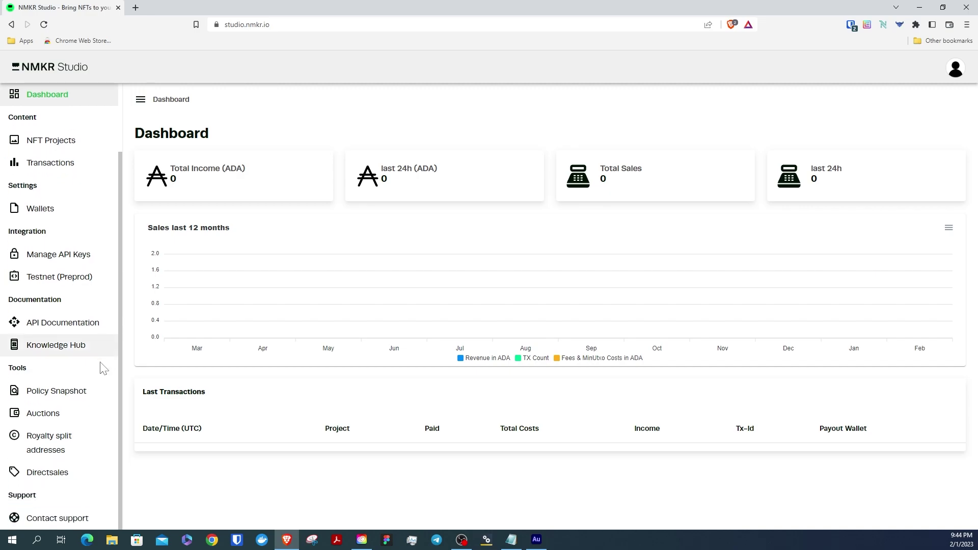
click(66, 475)
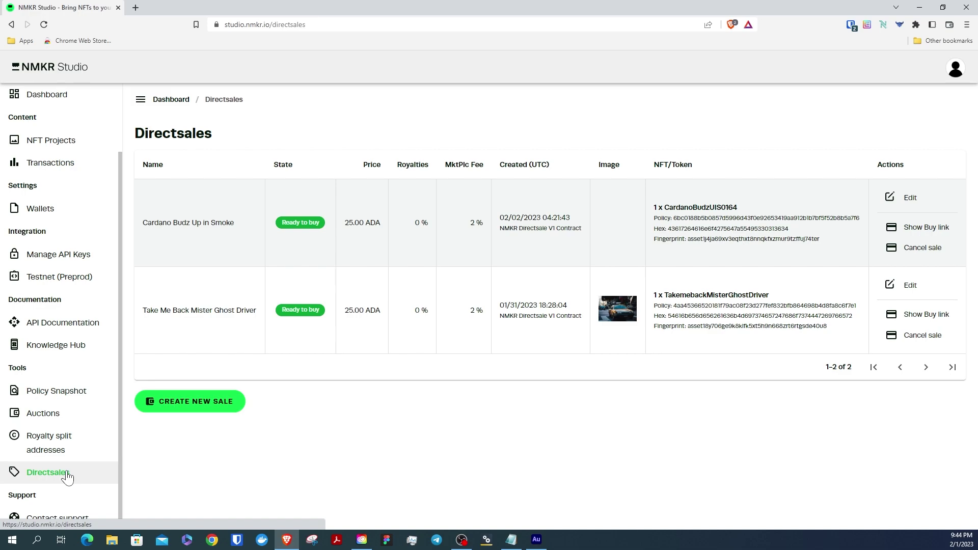
Start a new sale named Alternative Press Special Cover - 0795 on NMKR Directsale V1 Contract, count 1
click(192, 407)
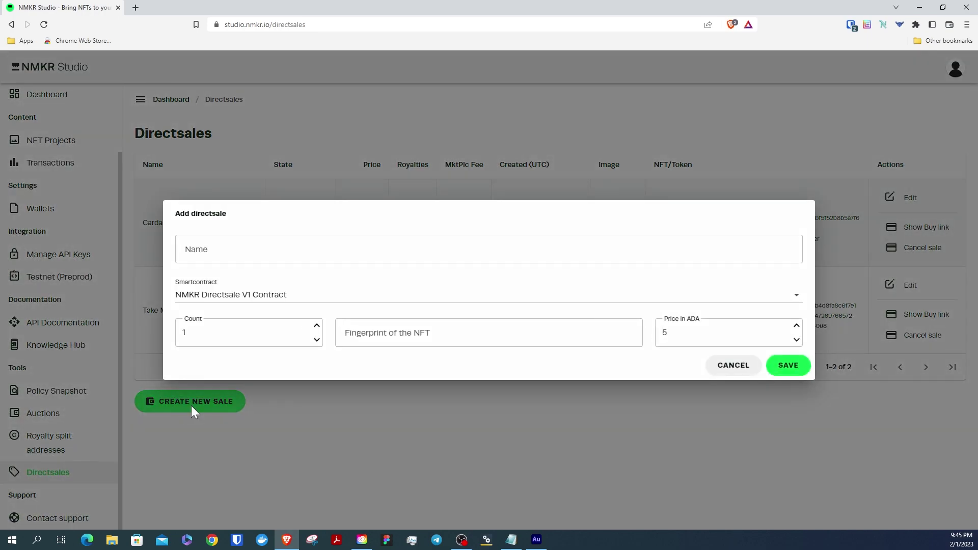
click(219, 249)
right_click(218, 244)
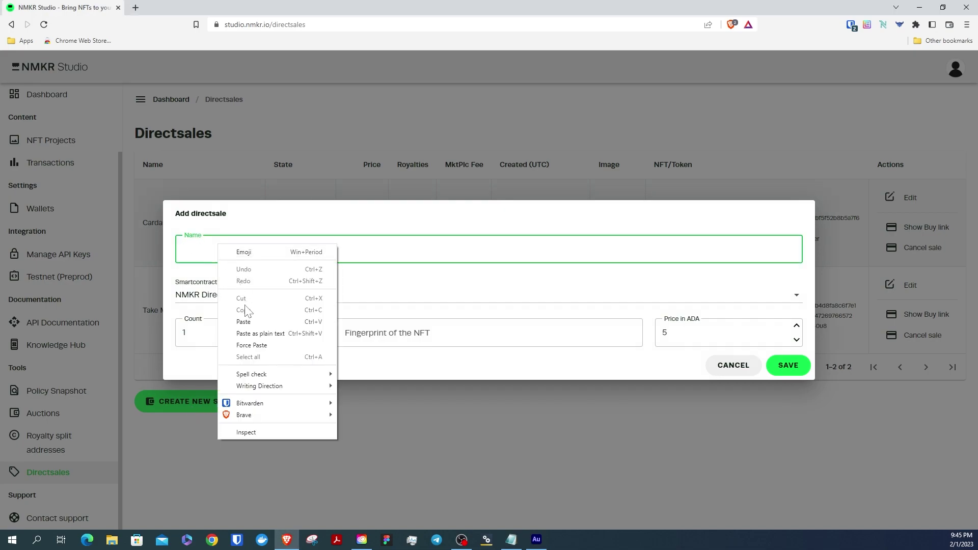
click(244, 322)
click(782, 299)
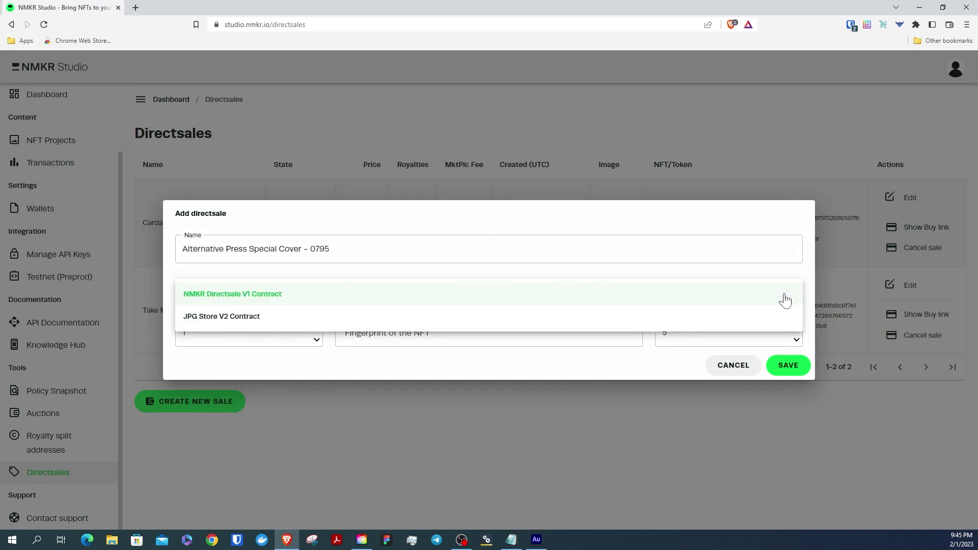
click(739, 300)
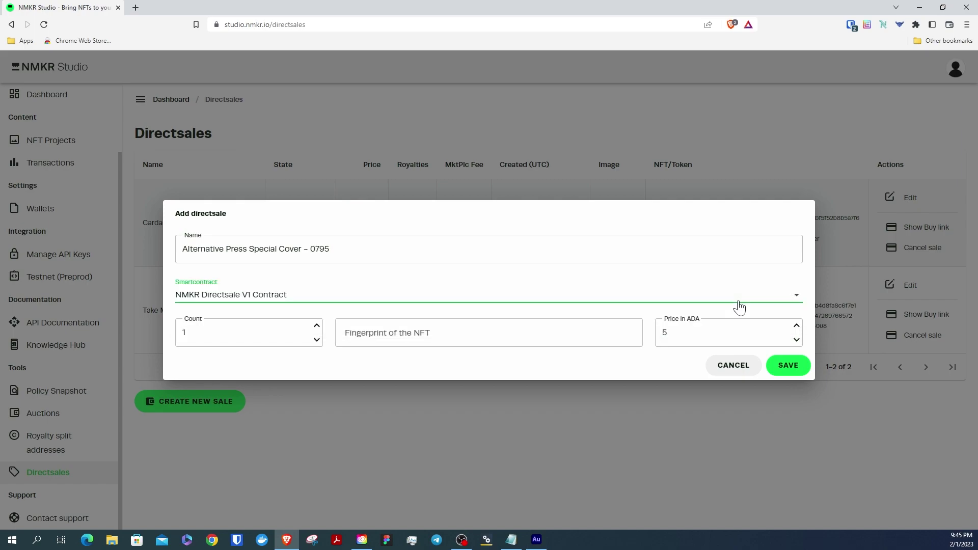
key(Tab)
click(317, 326)
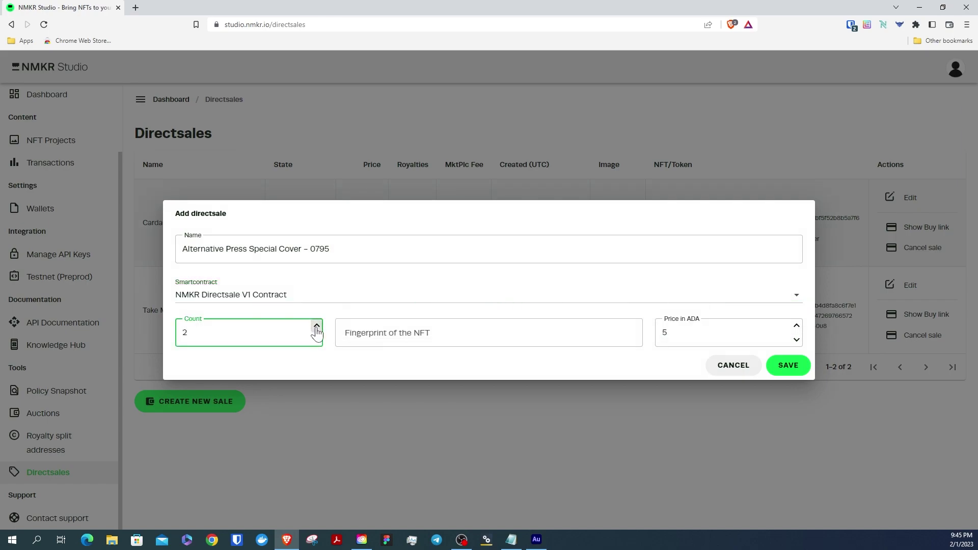
click(316, 340)
Copy the 0795 cover's asset fingerprint from Nami into the sale's fingerprint field
click(343, 333)
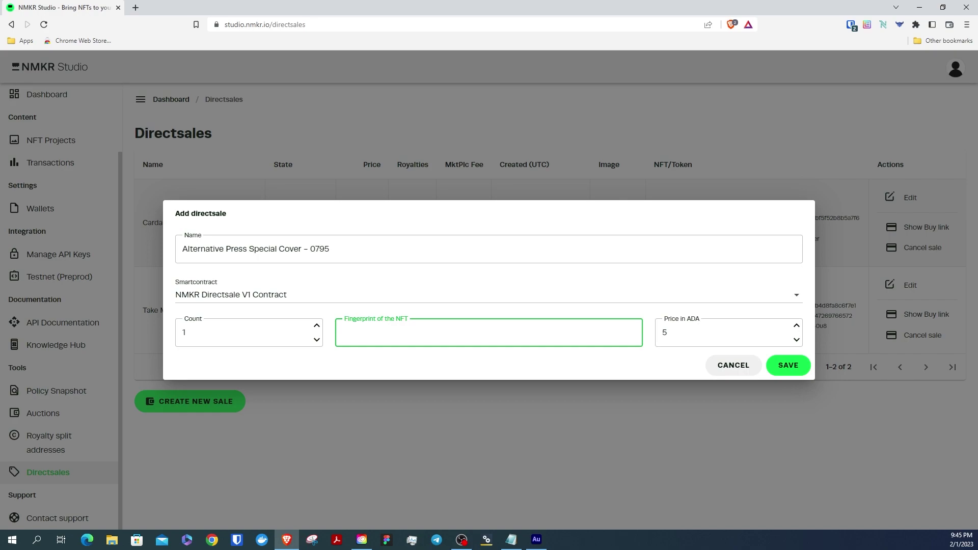
click(880, 27)
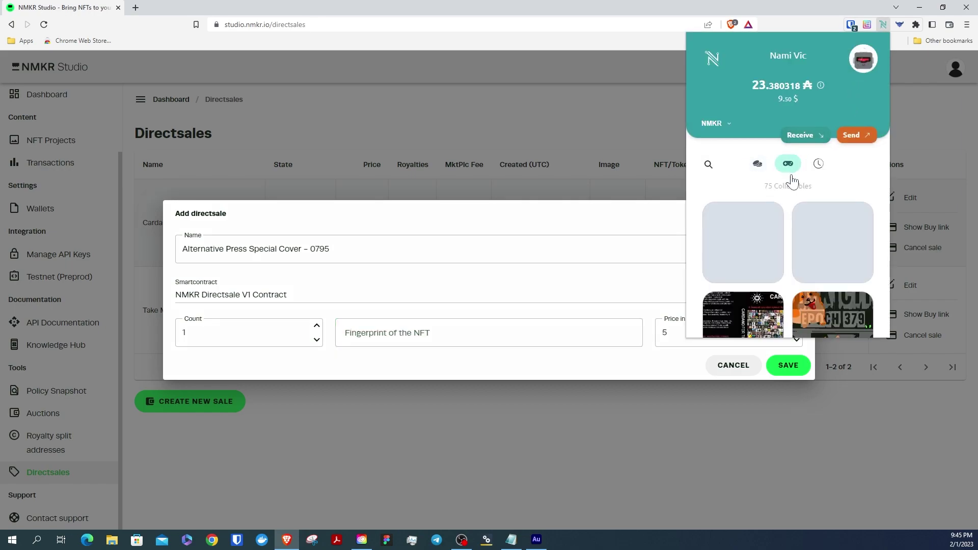
scroll(778, 264, down, 1)
scroll(779, 264, down, 5)
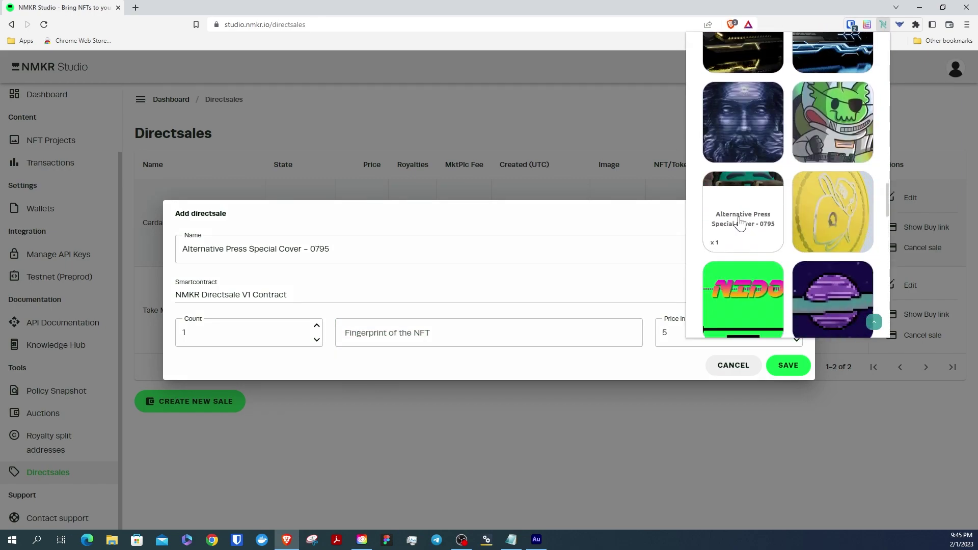
click(779, 254)
click(782, 300)
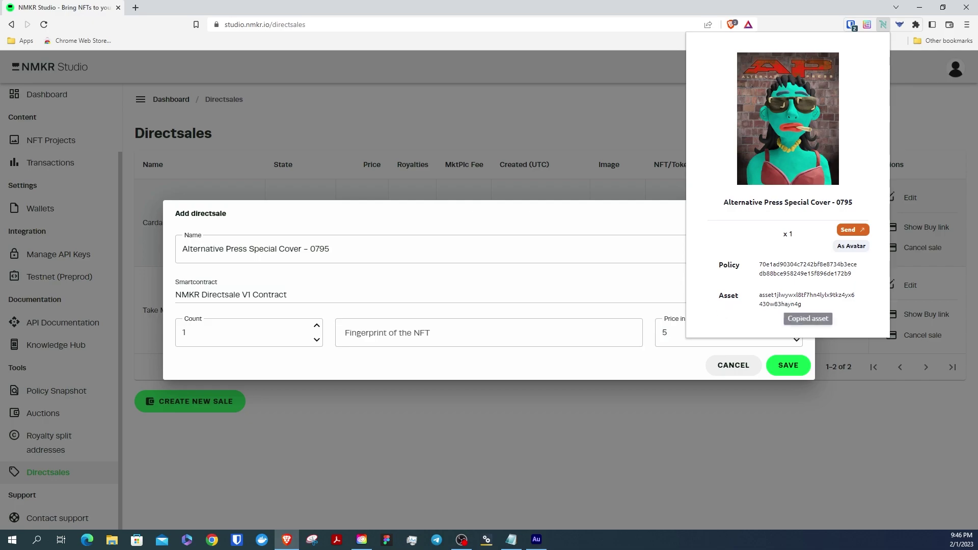
click(489, 332)
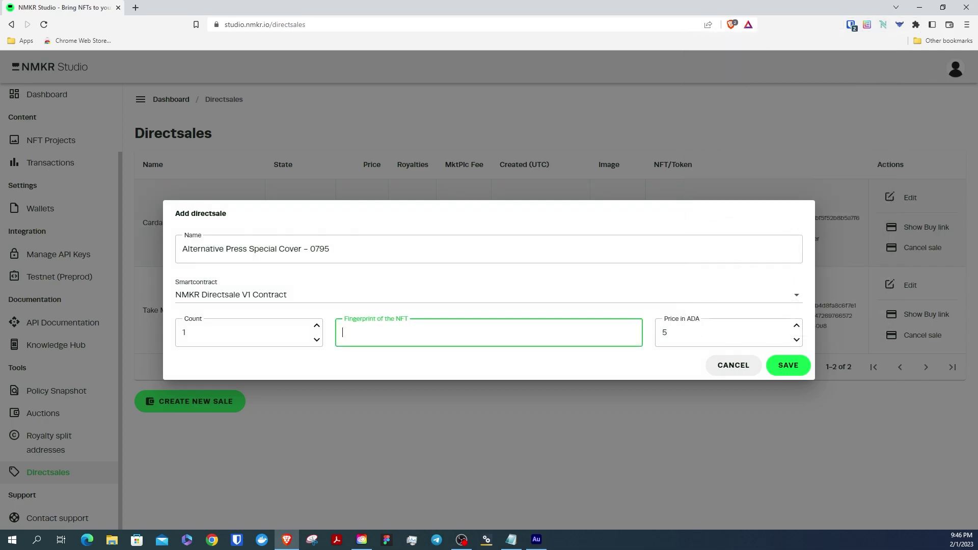
key(ctrl+v)
Set the sale price to 15 ADA and save the direct sale
click(729, 332)
key(BackSpace)
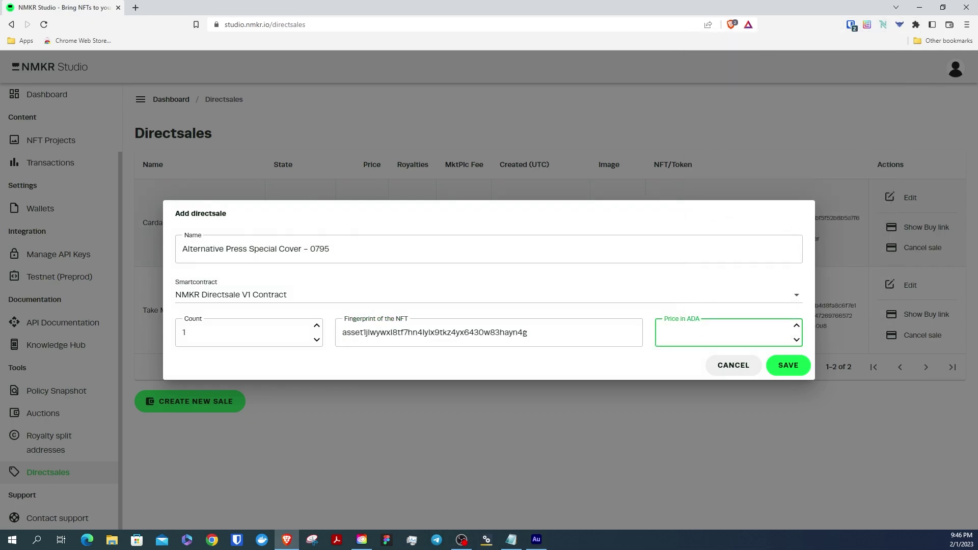
text(15)
click(783, 368)
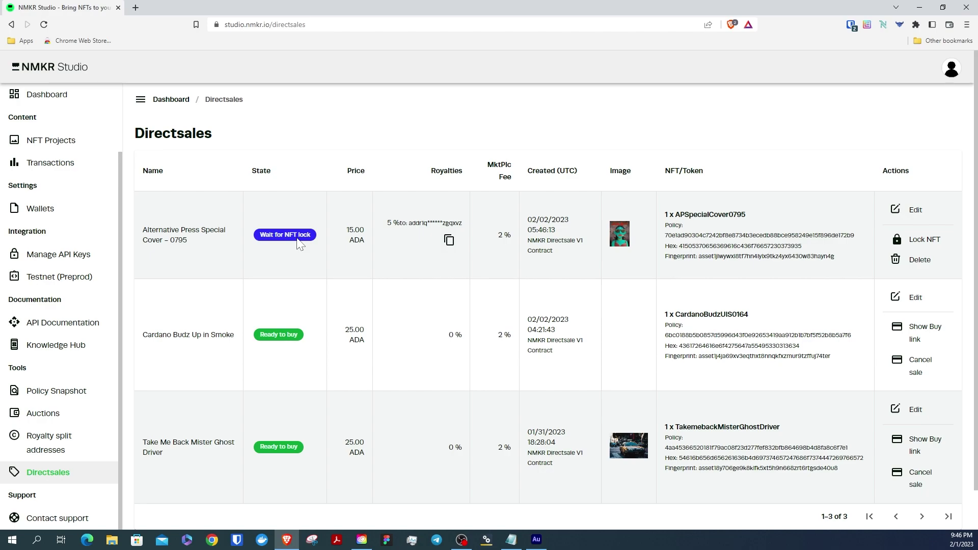
Lock the new sale's NFT and copy its pay.nmkr.io payment link
click(924, 249)
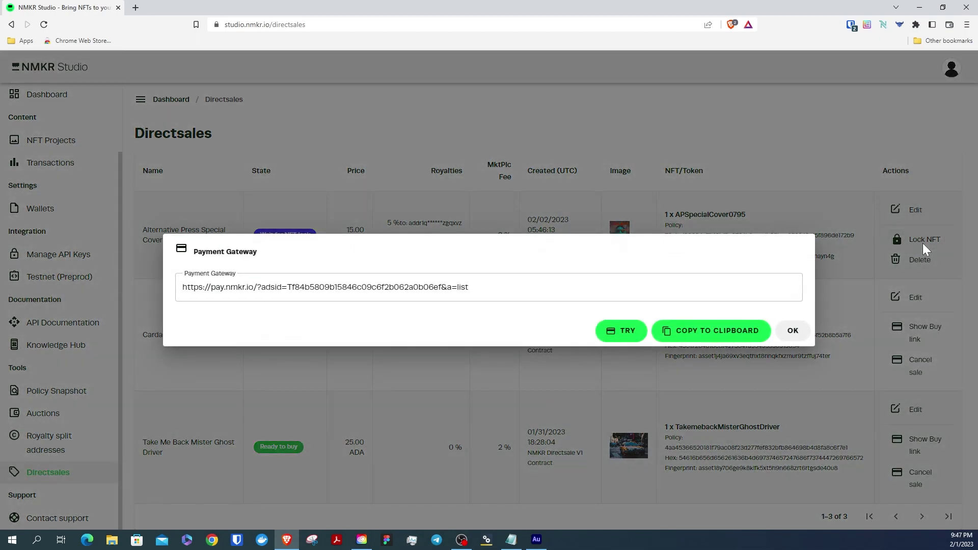
click(703, 334)
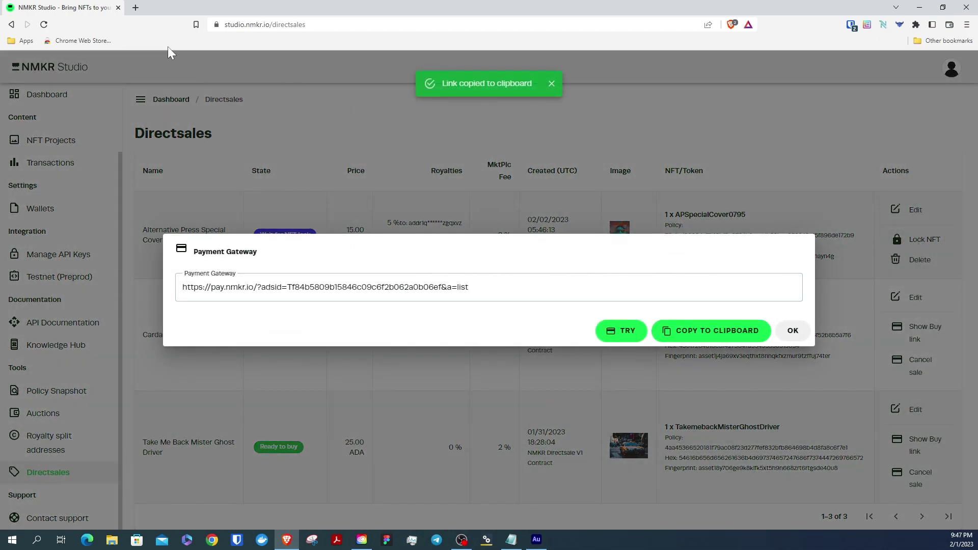
Load the copied payment link in a new Brave tab to show the 15 ₳ listing
click(136, 8)
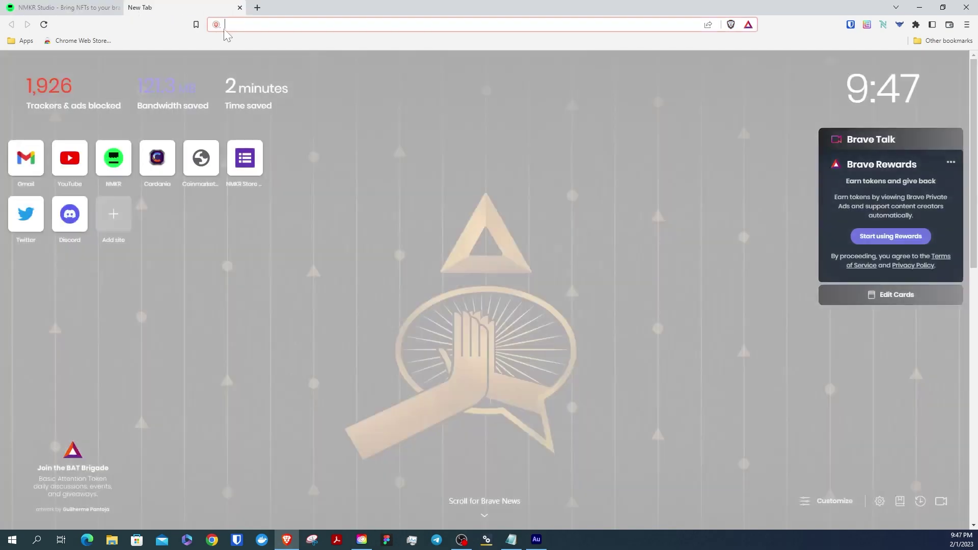
right_click(238, 25)
click(295, 95)
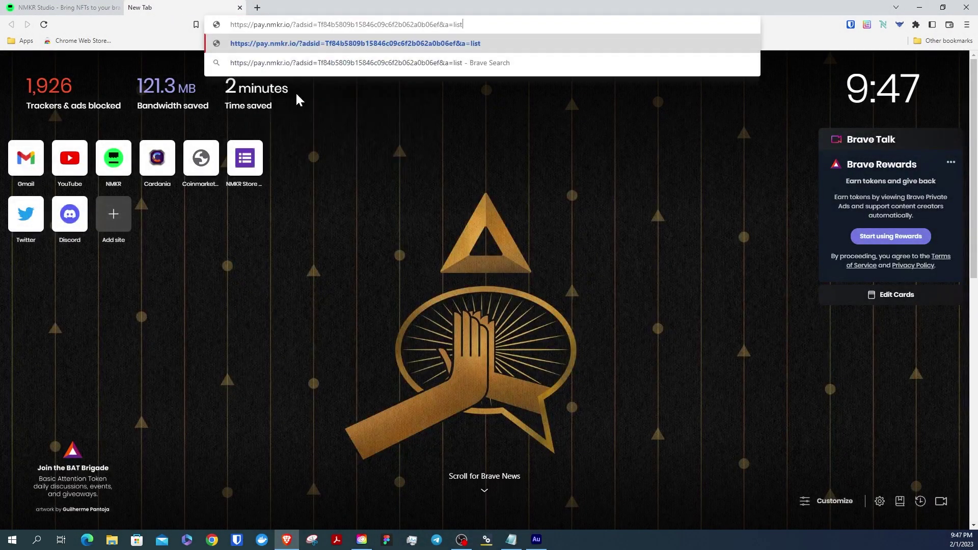
key(Return)
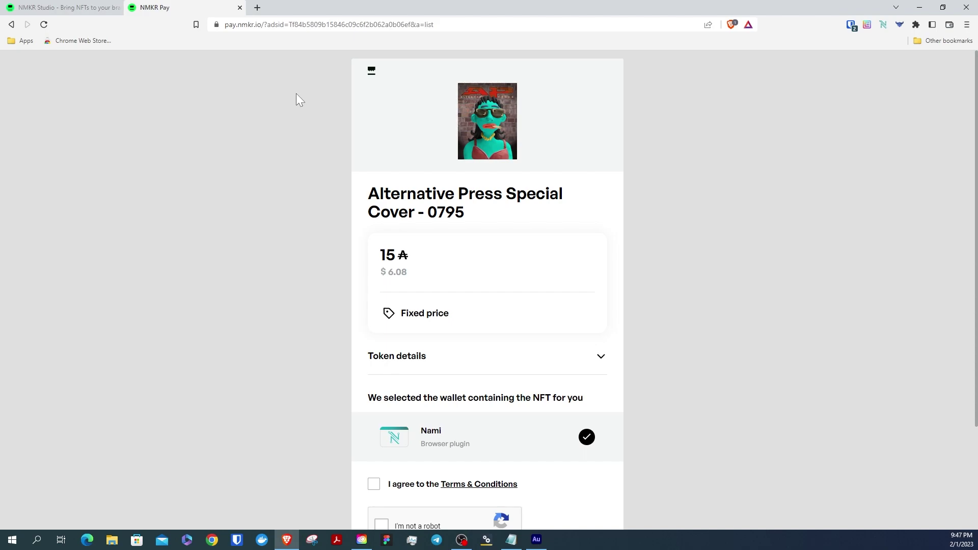
Expand the token details and accept the terms and conditions
click(601, 357)
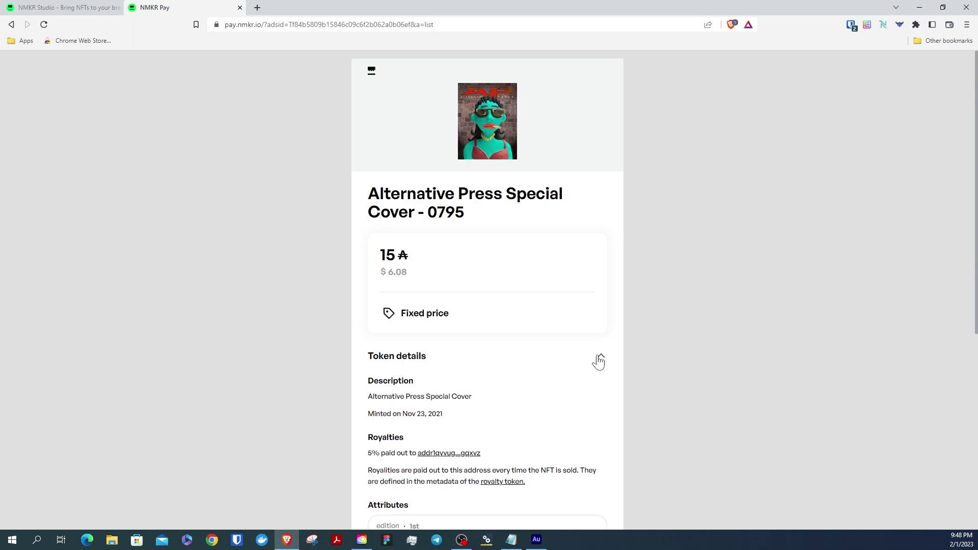
scroll(600, 363, down, 4)
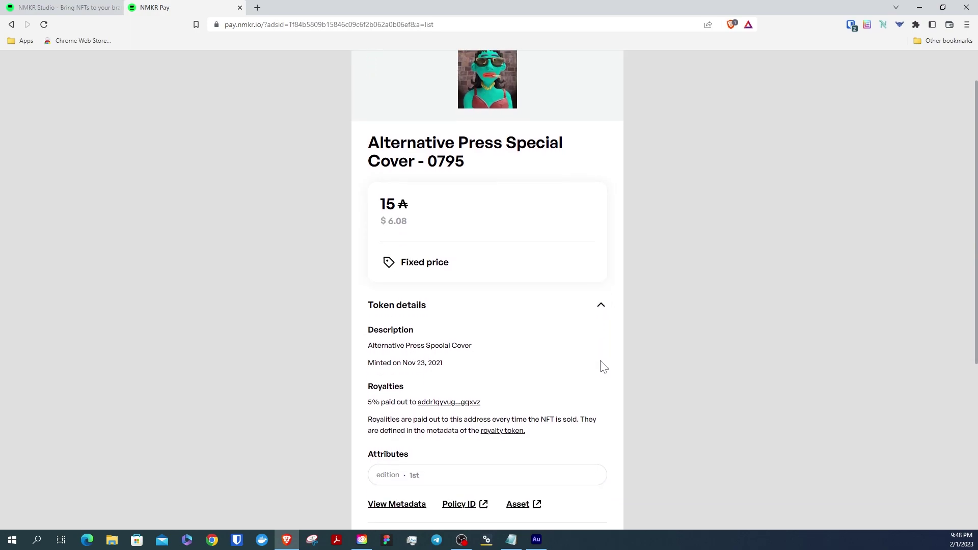
scroll(605, 367, down, 2)
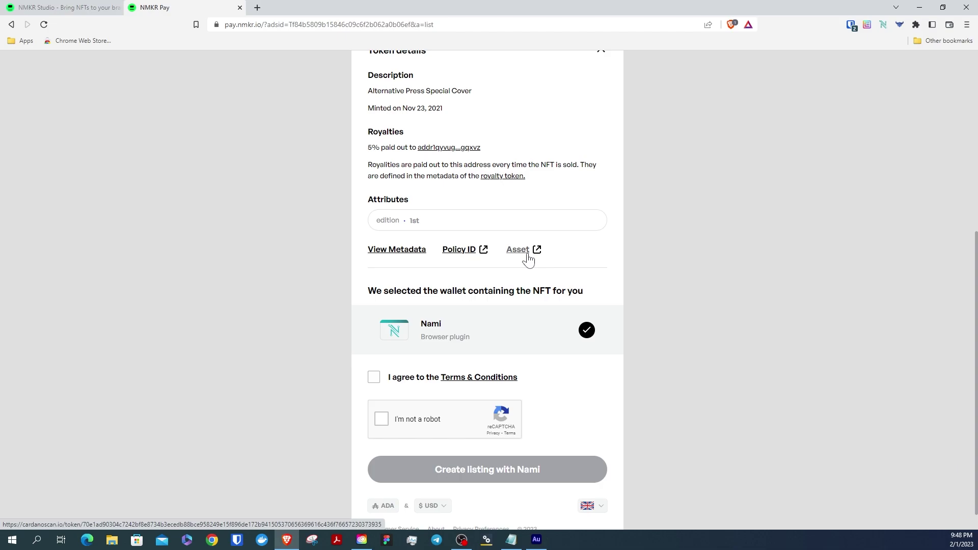
click(374, 377)
Solve the chimney image reCAPTCHA and create the listing with the Nami wallet
click(381, 418)
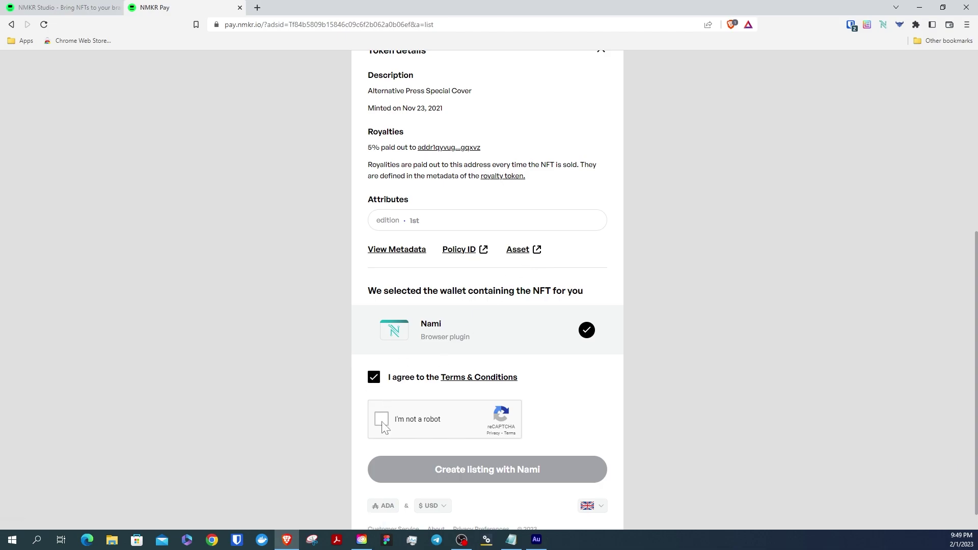
click(561, 328)
click(559, 395)
click(560, 459)
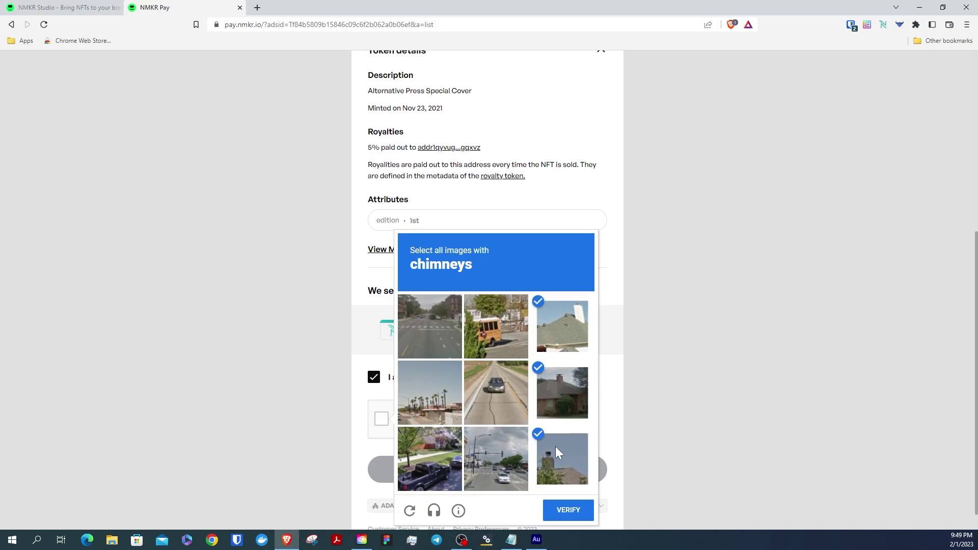
click(568, 510)
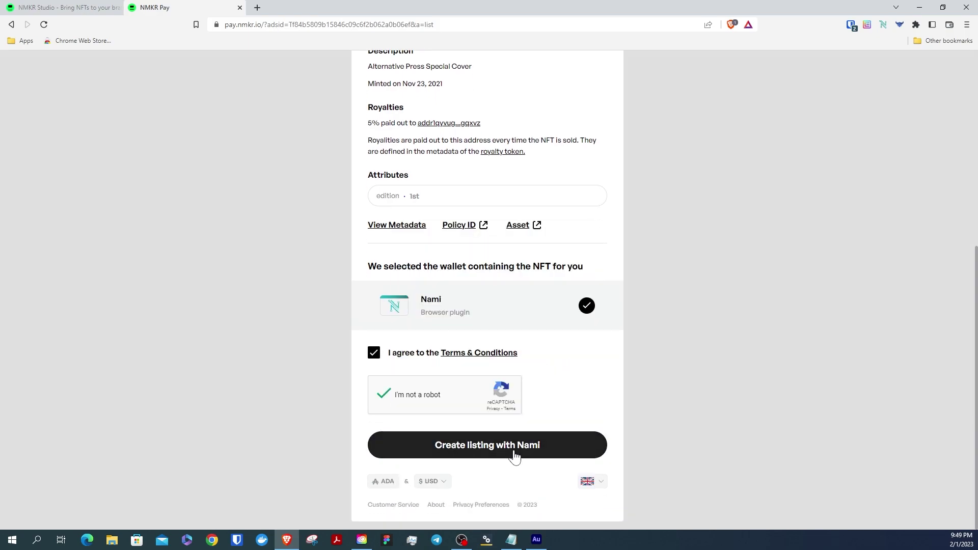
click(514, 457)
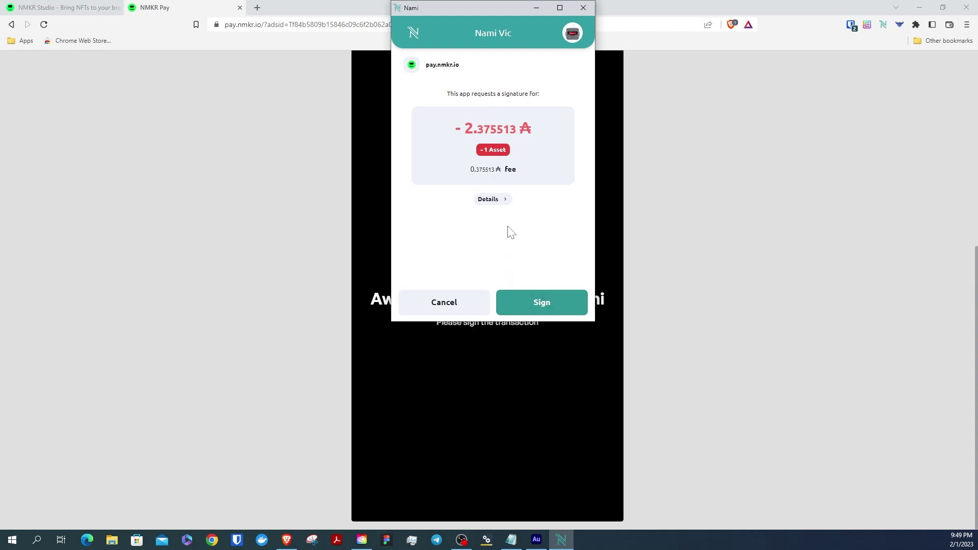
Inspect the Nami transaction details, then sign the listing transaction with the wallet password
click(501, 199)
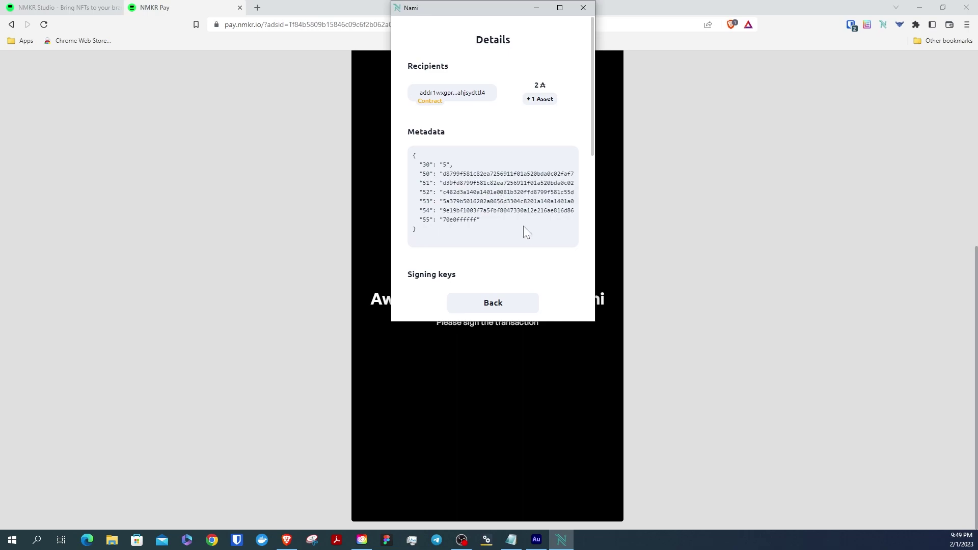
scroll(525, 229, down, 2)
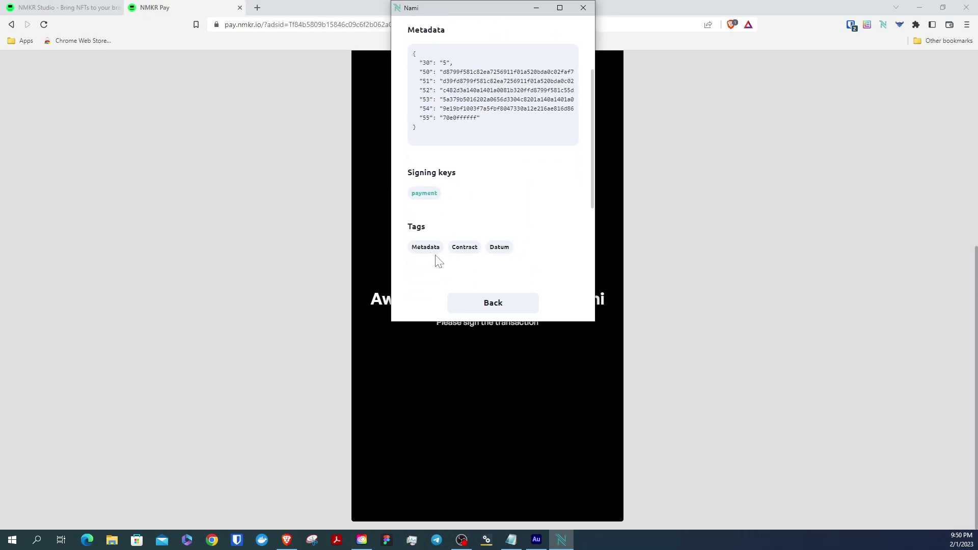
scroll(509, 230, up, 2)
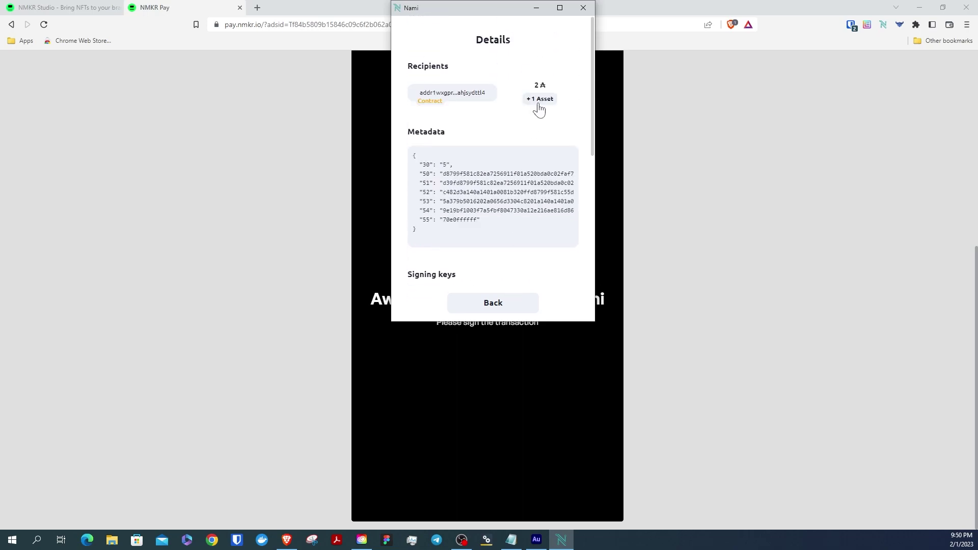
click(507, 305)
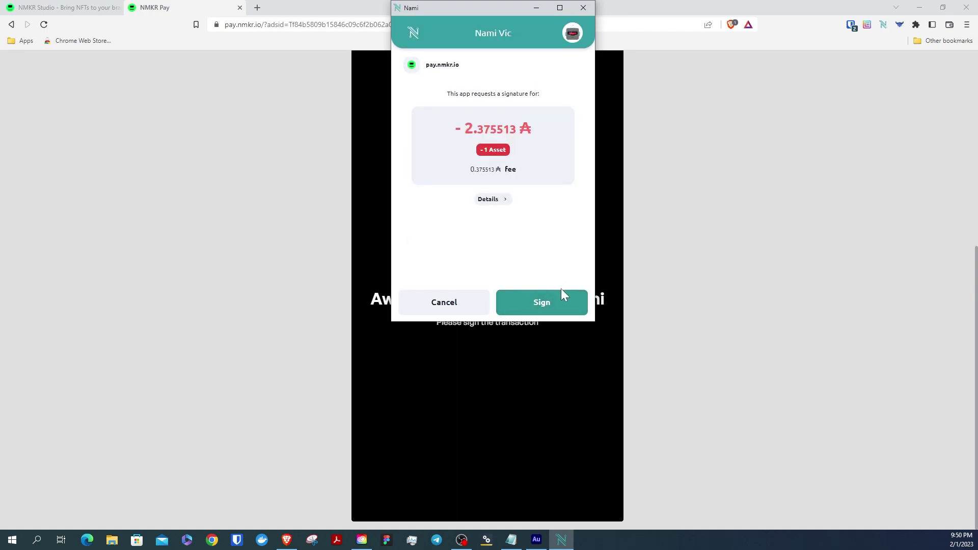
click(557, 301)
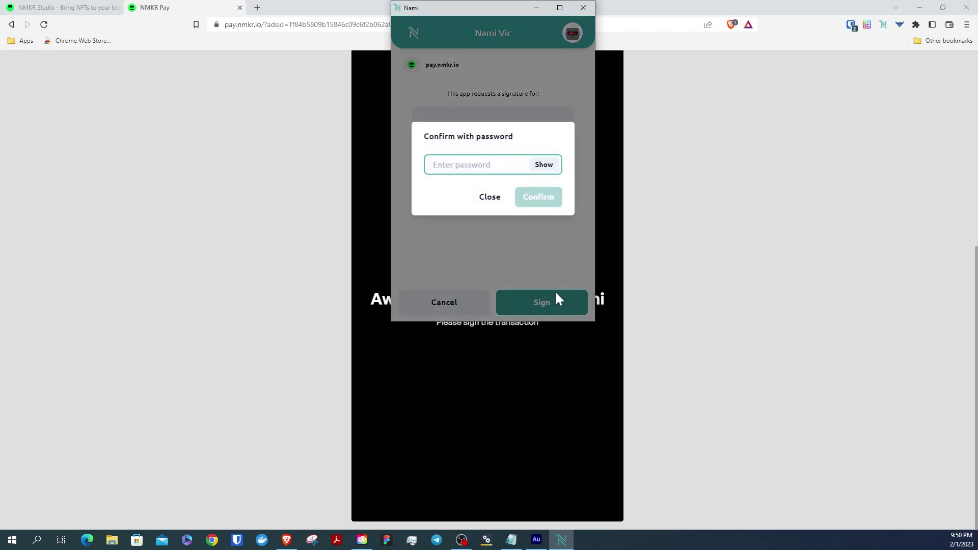
text(***********)
key(Return)
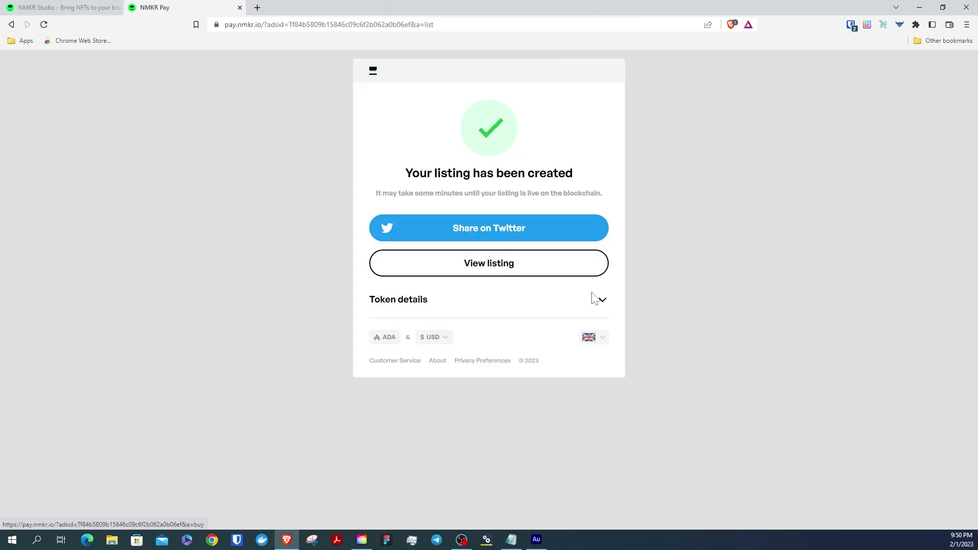
Open the live 15 ₳ listing page for the 0795 cover and copy its link
click(595, 299)
scroll(598, 304, down, 1)
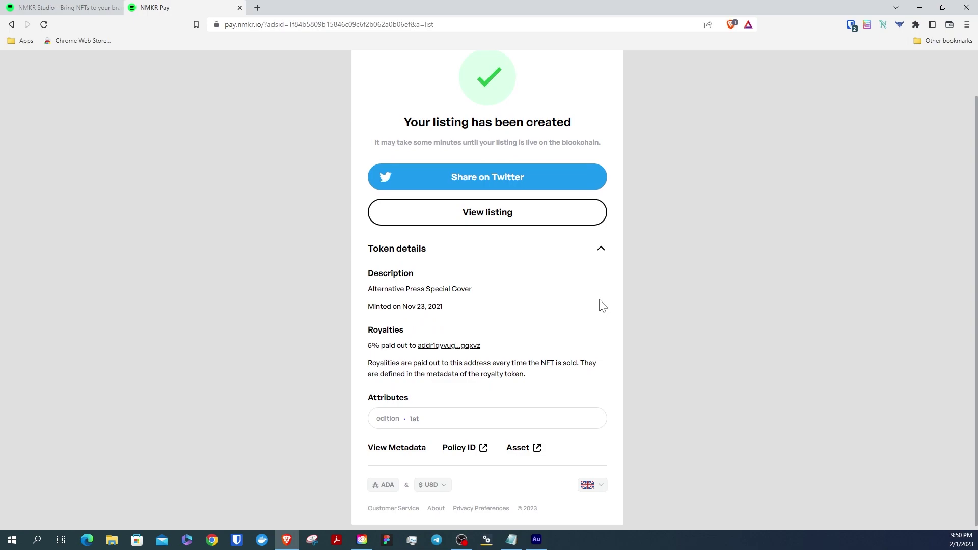
click(508, 223)
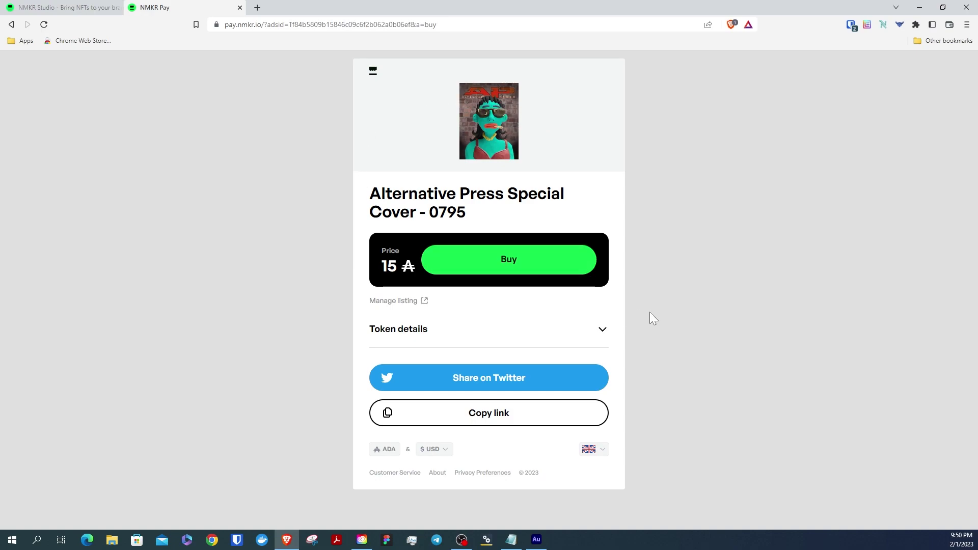
click(508, 417)
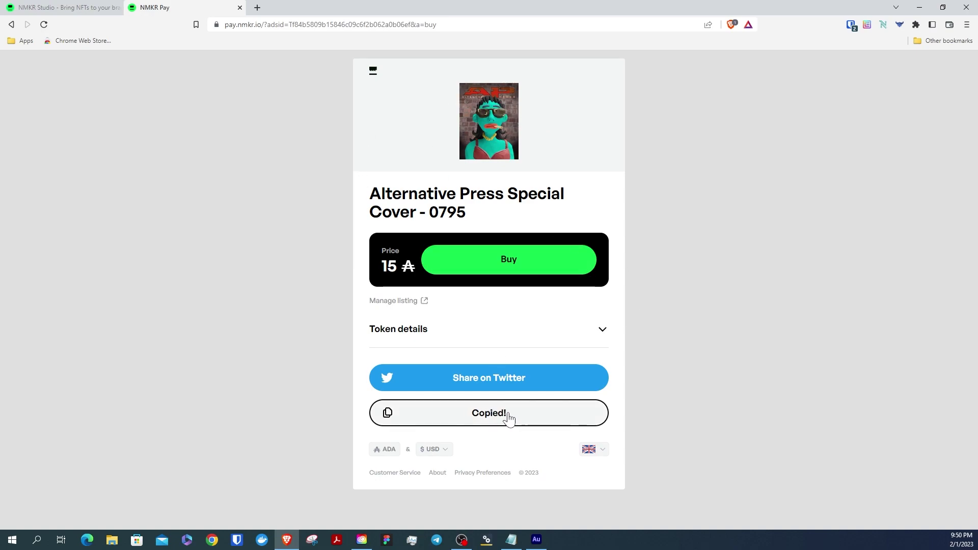
Post the prefilled 15 ADA sale tweet and check it on the Twitter profile
click(514, 380)
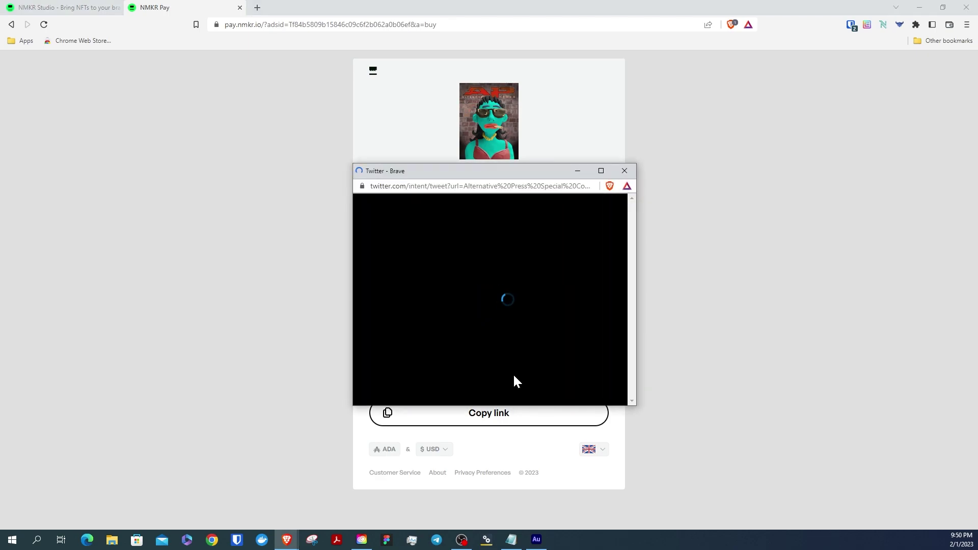
click(600, 207)
click(601, 171)
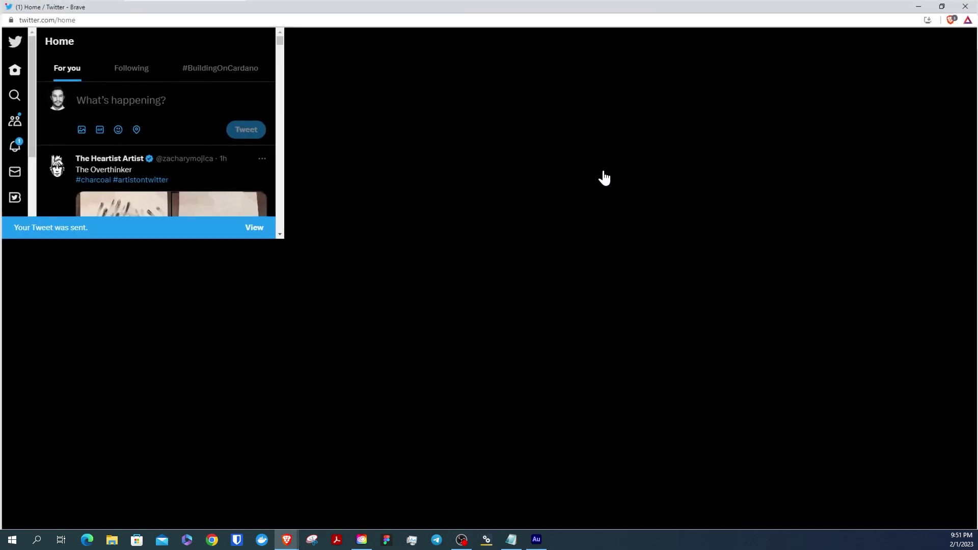
click(323, 104)
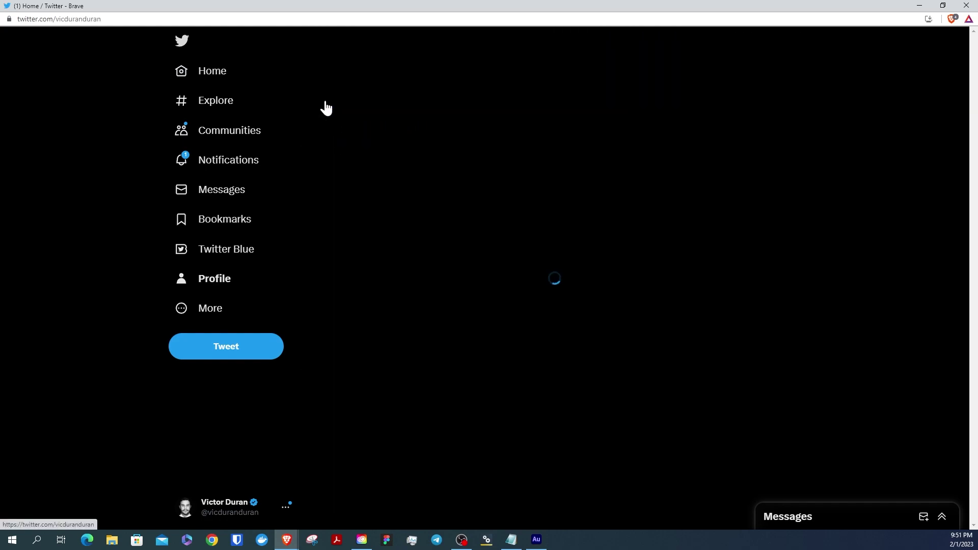
scroll(504, 355, down, 2)
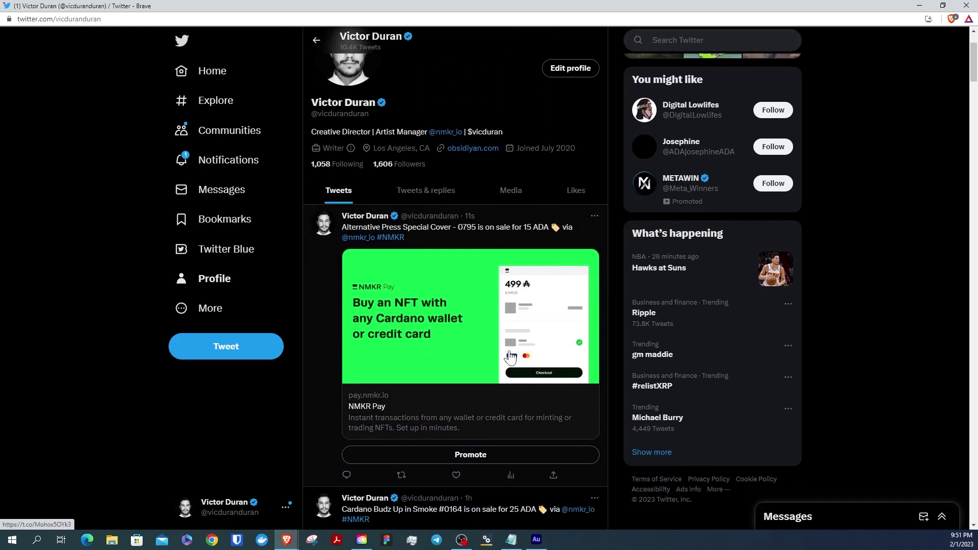
scroll(501, 342, down, 1)
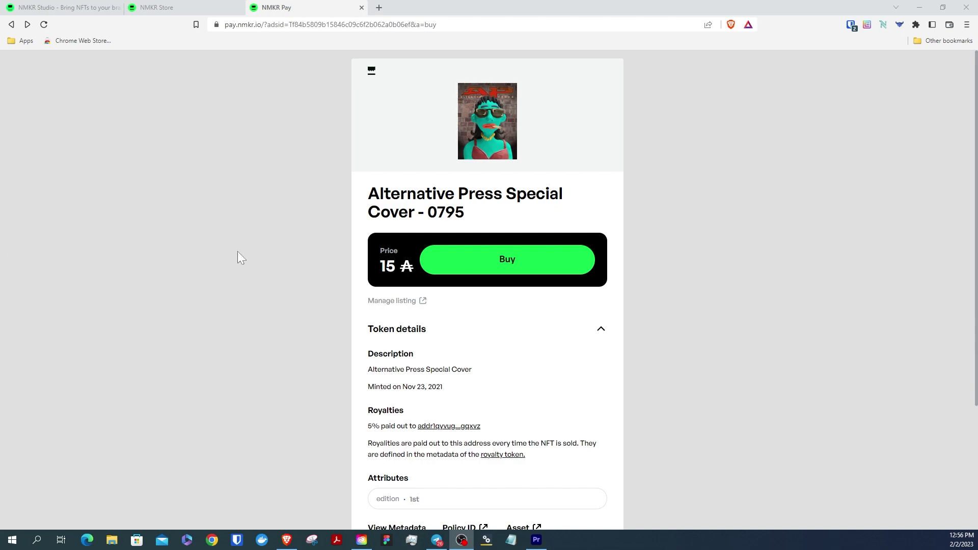
Copy the NFT title and search for it in NMKR Store
drag(466, 219, 368, 193)
right_click(392, 199)
click(416, 202)
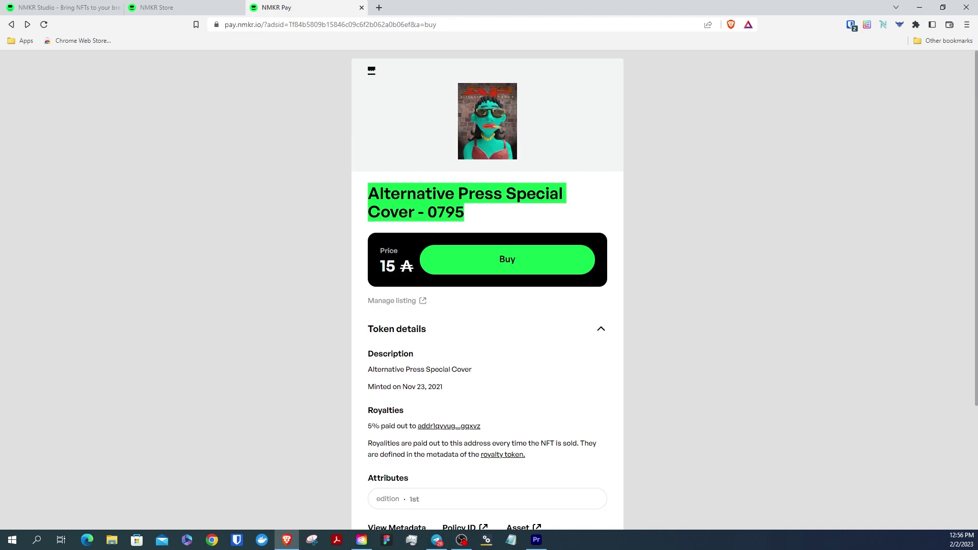
click(199, 7)
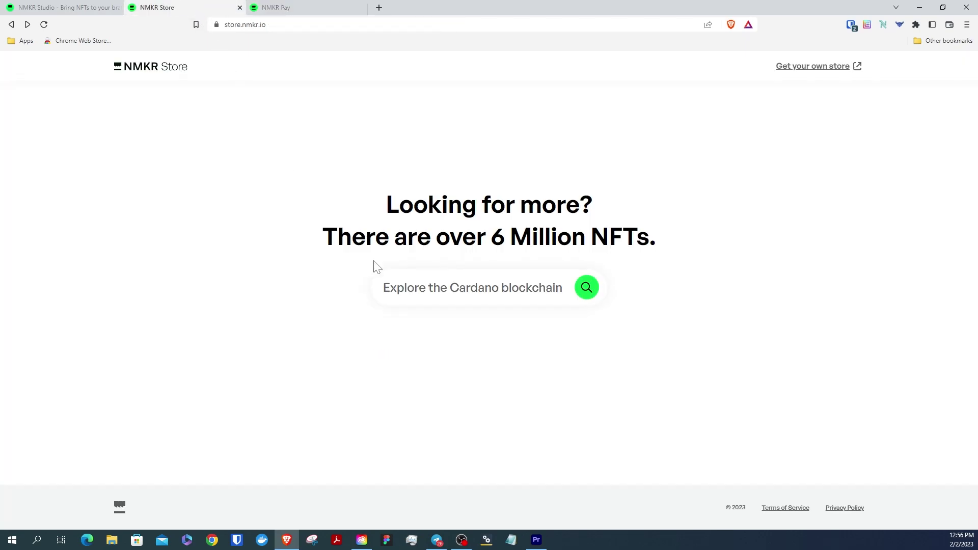
click(405, 293)
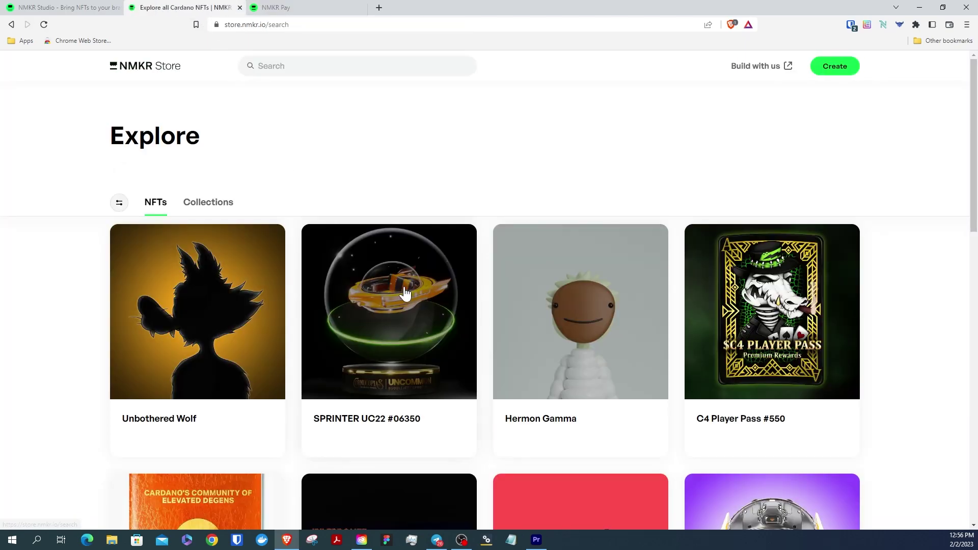
click(259, 65)
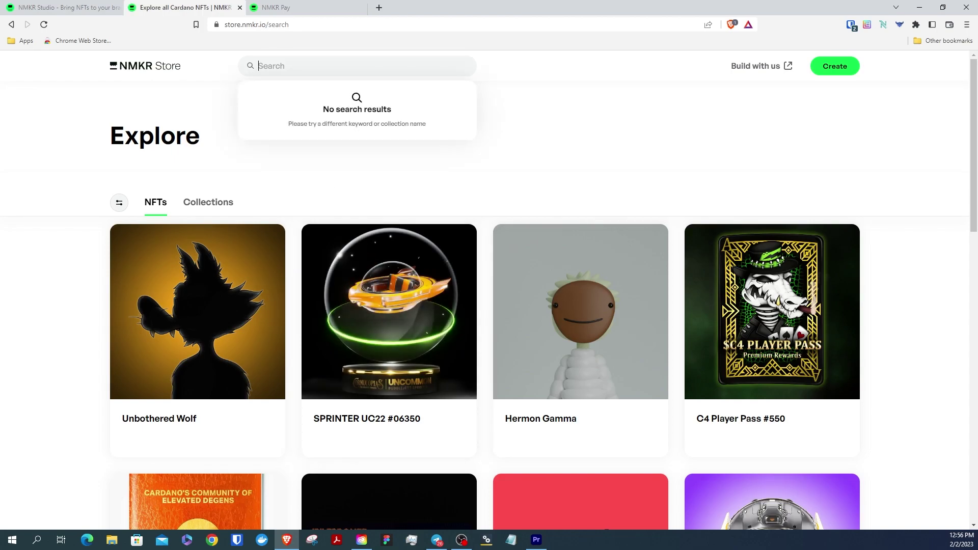
right_click(302, 70)
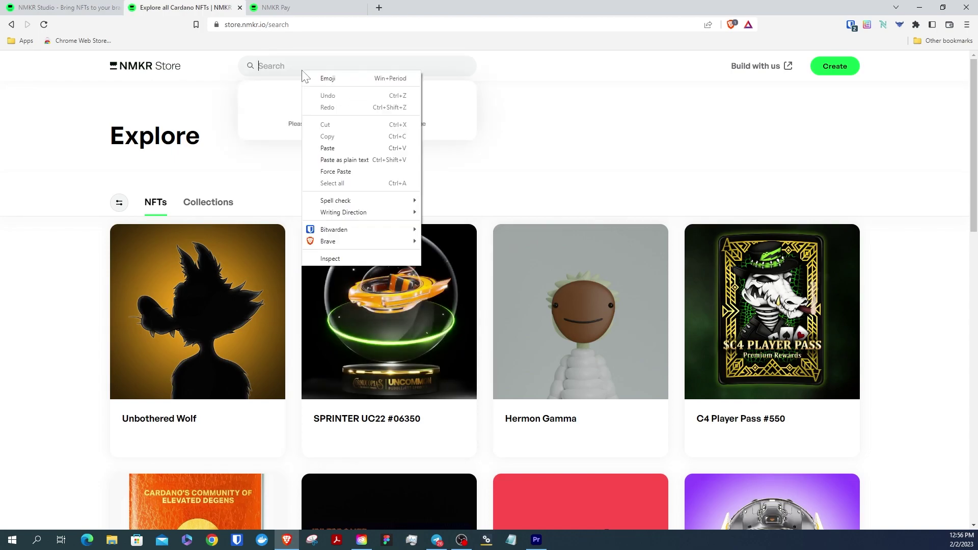
click(347, 149)
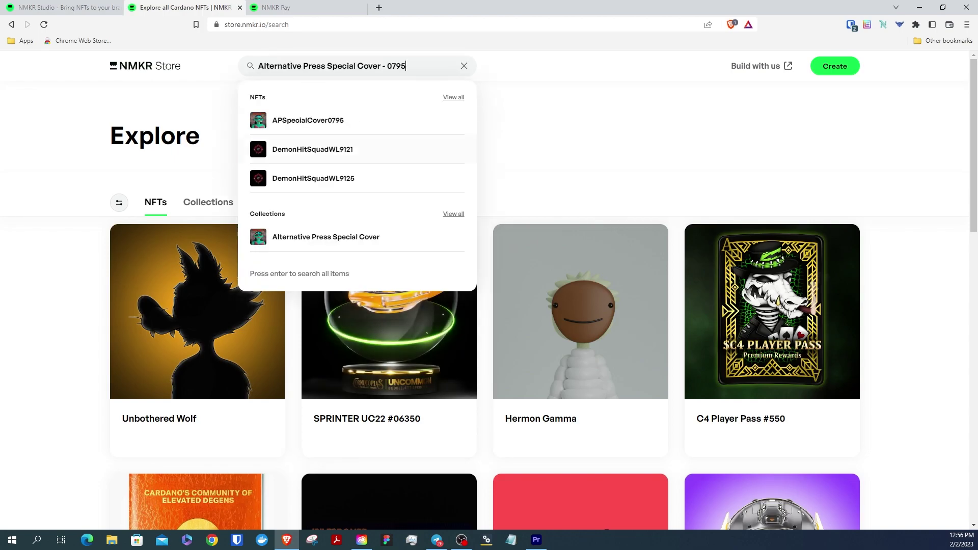
Open the APSpecialCover0795 result and its collection page showing the 15 ₳ price
click(358, 122)
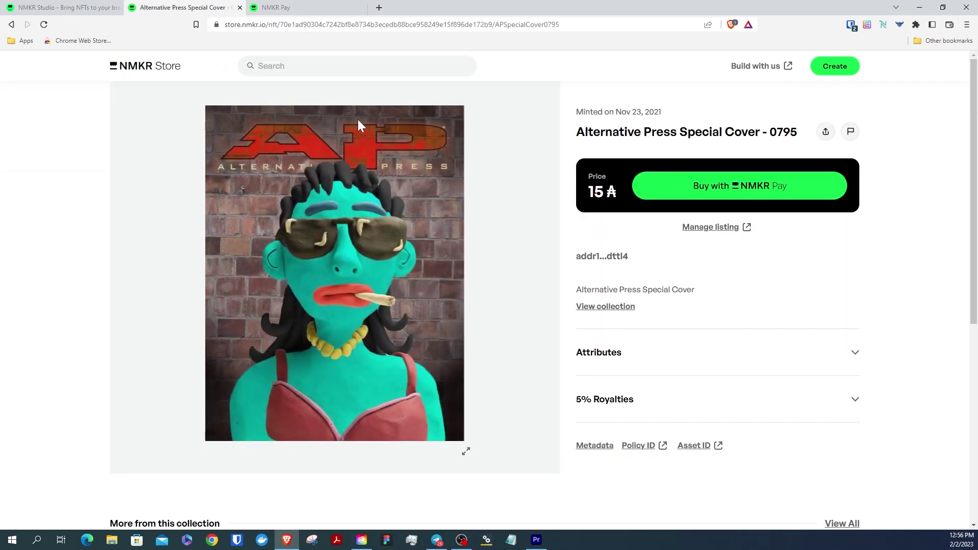
click(605, 306)
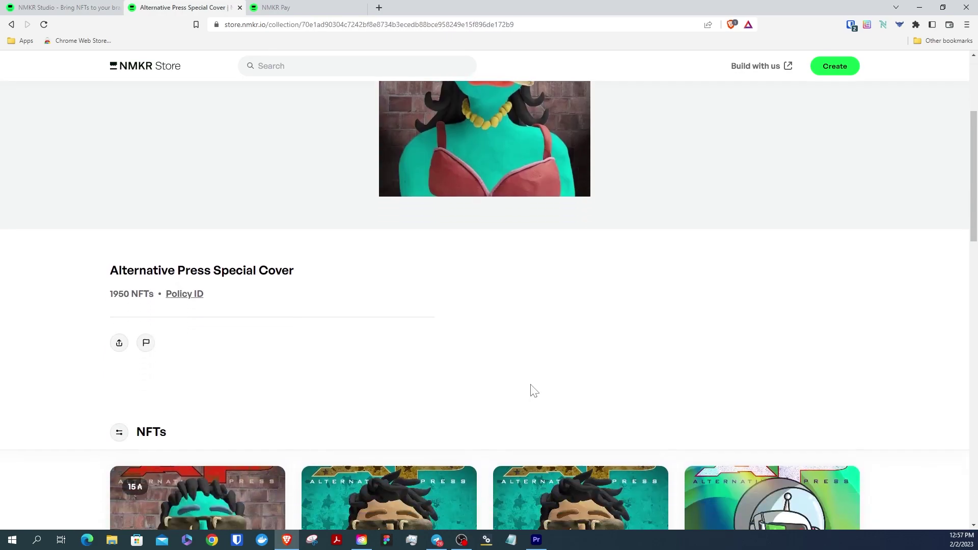
scroll(530, 390, down, 5)
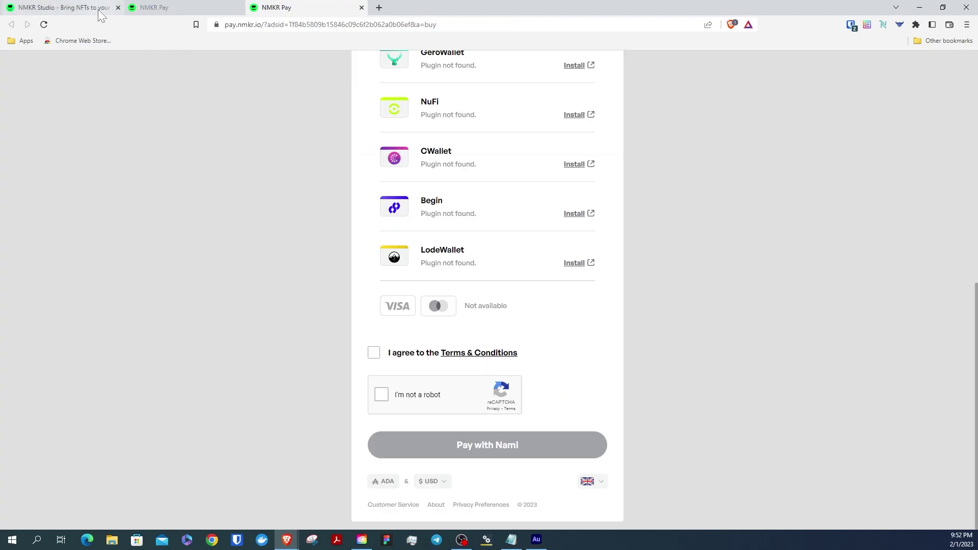
Back in NMKR Studio, dismiss the Payment Gateway dialog to return to the Directsales table
click(100, 15)
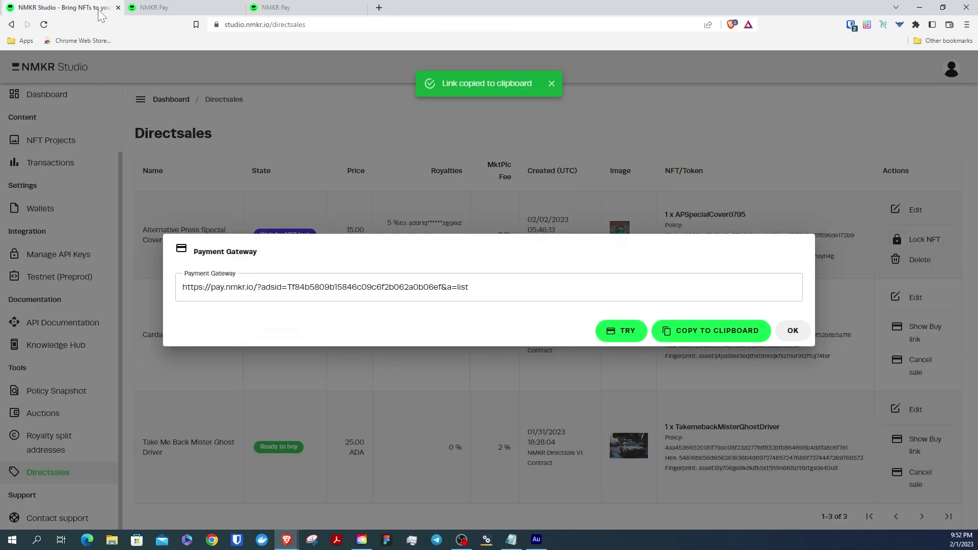
click(787, 331)
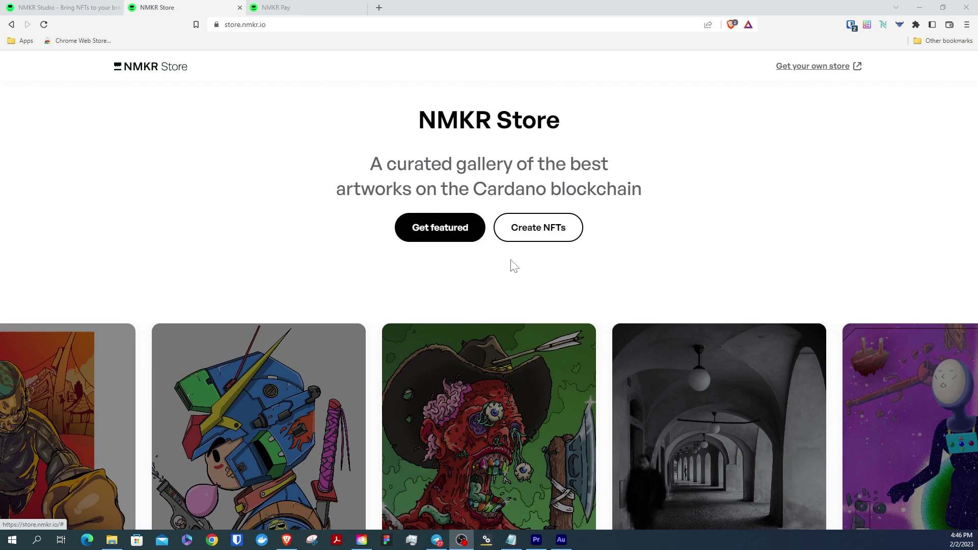
Start creating NFTs from the NMKR Store home page, landing on the Single NFT chooser
click(536, 239)
click(534, 234)
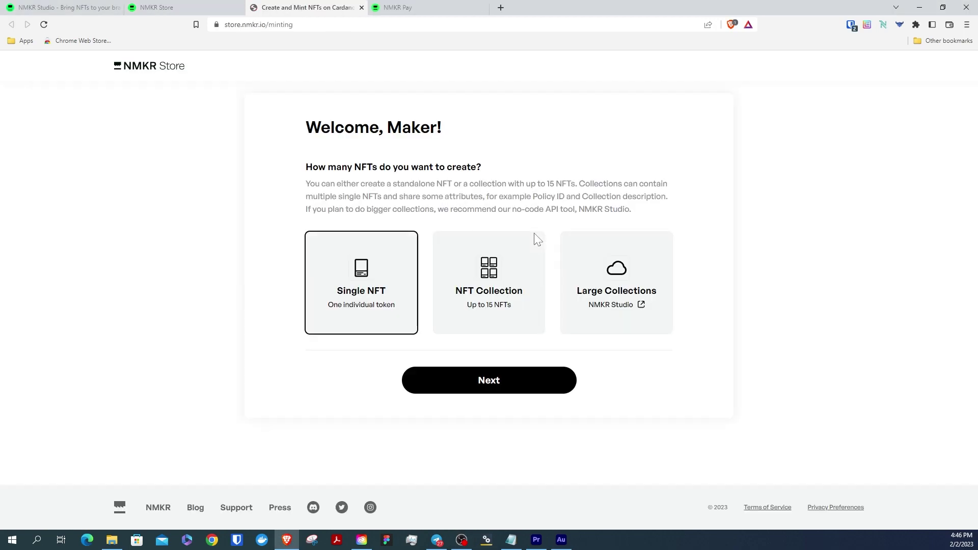